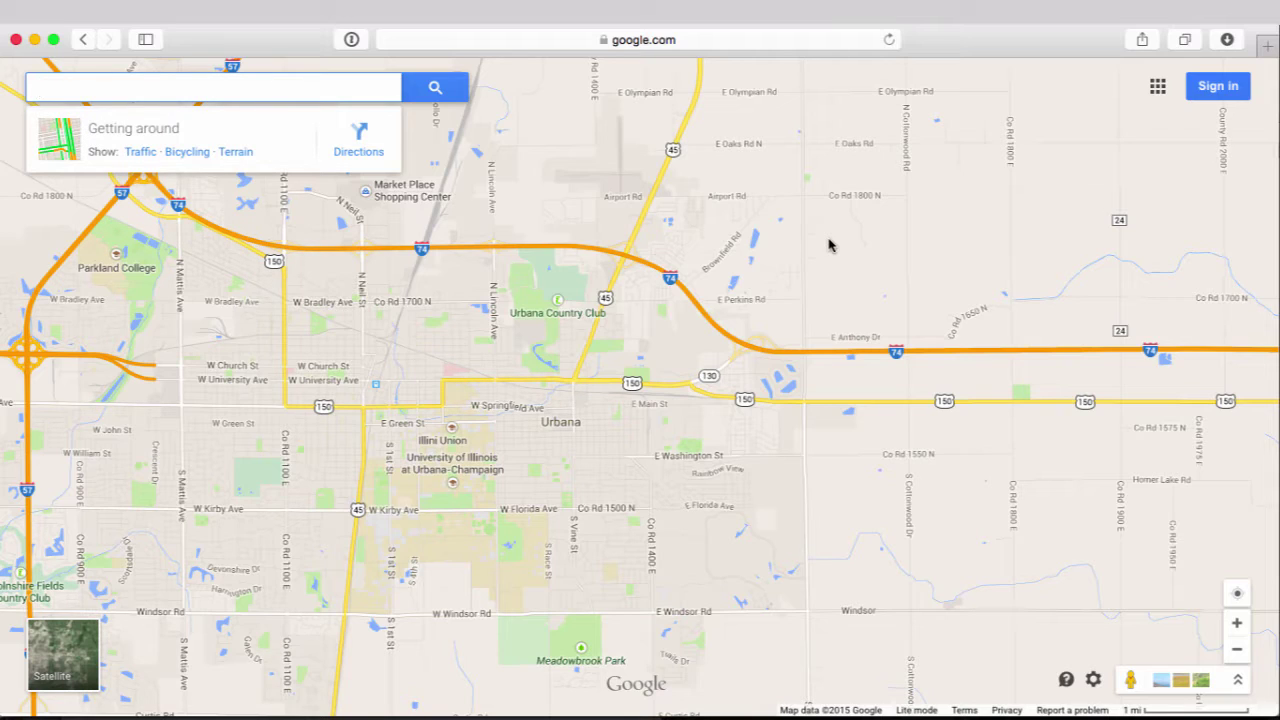
Search for 1600 Pennsylvania Avenue NW, Washington, DC to pin the White House
type("1600 Pen")
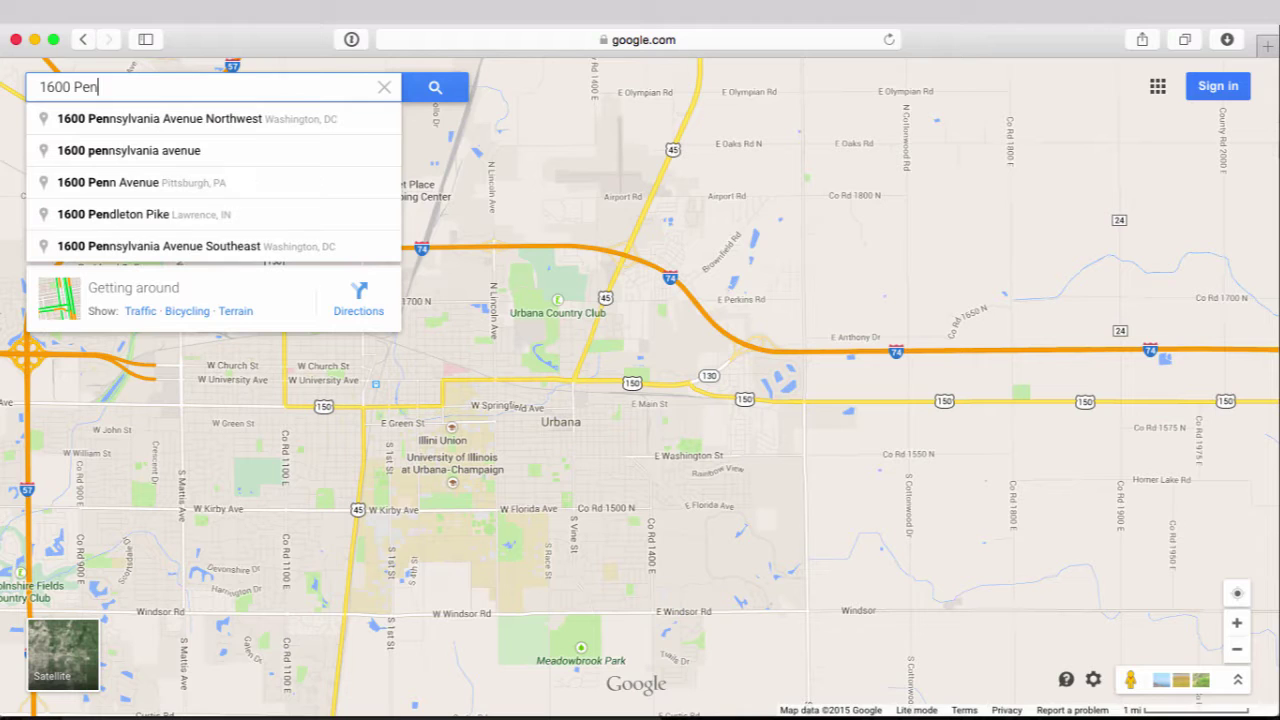
key("Down")
key("Return")
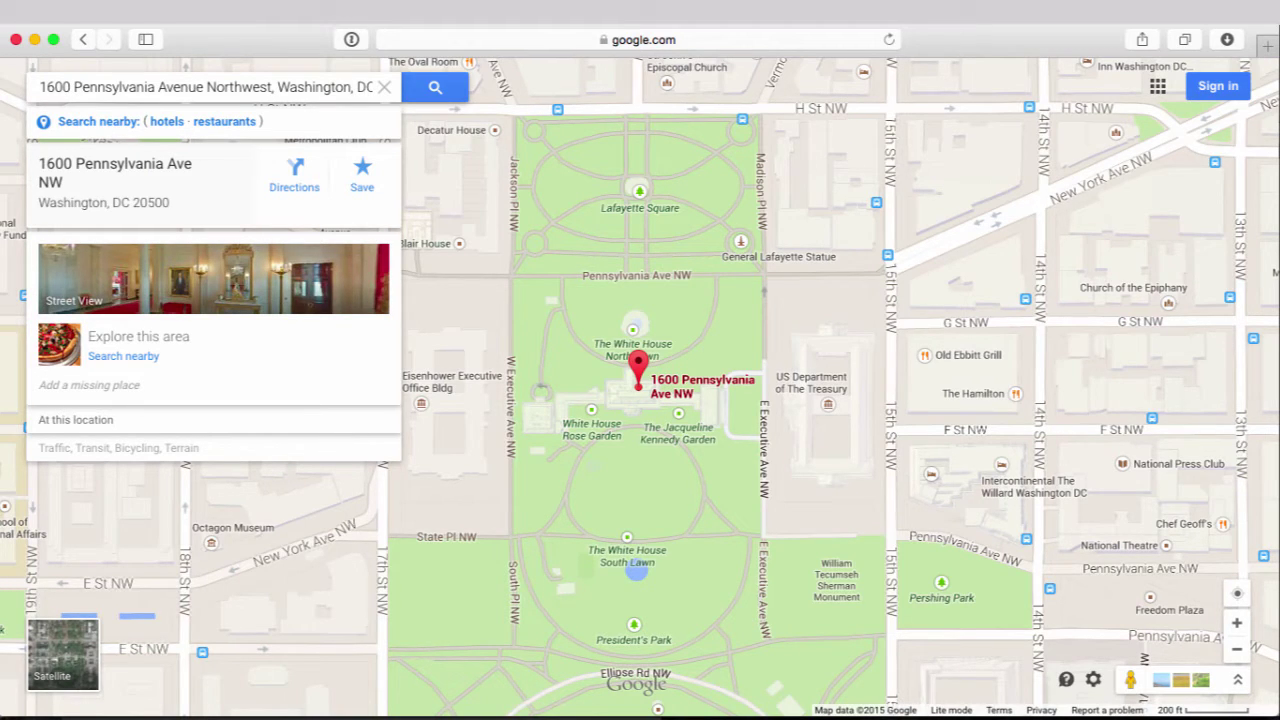
left_click(146, 86)
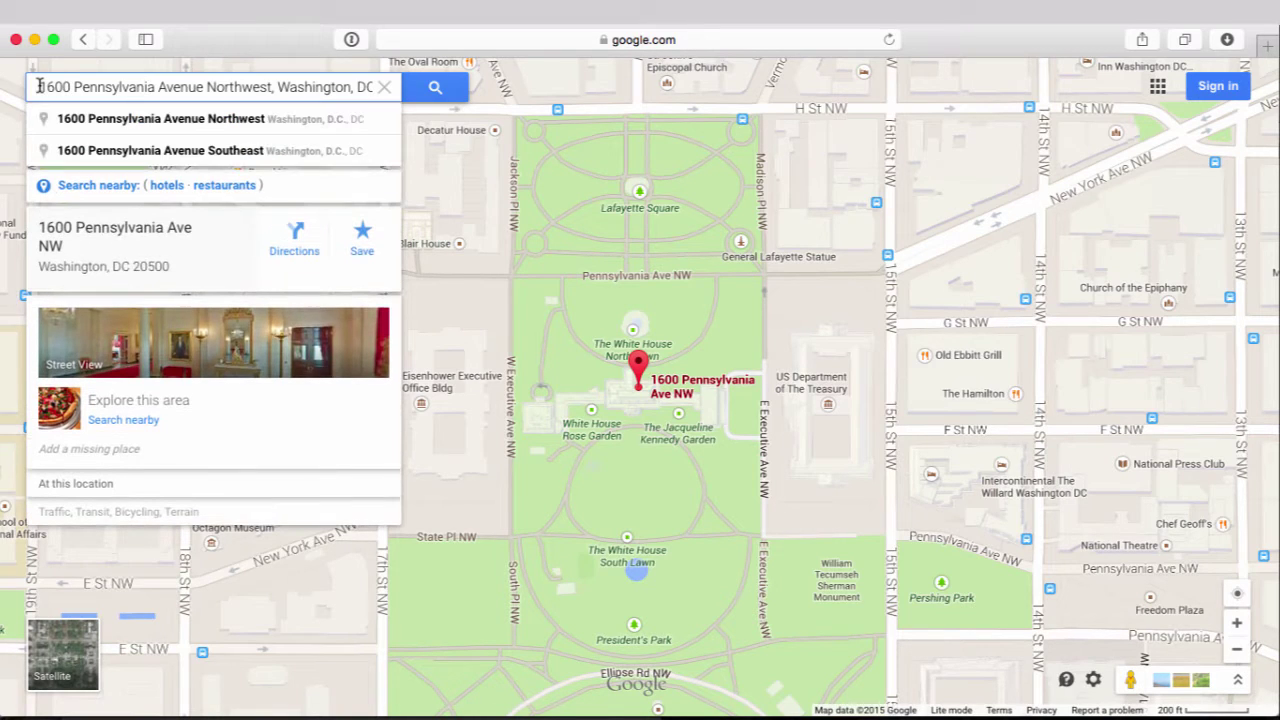
Swap the search to 10 Downing Street, London, then select that address text
left_click_drag(38, 86, 380, 88)
type("10 Down")
key("Down")
key("Return")
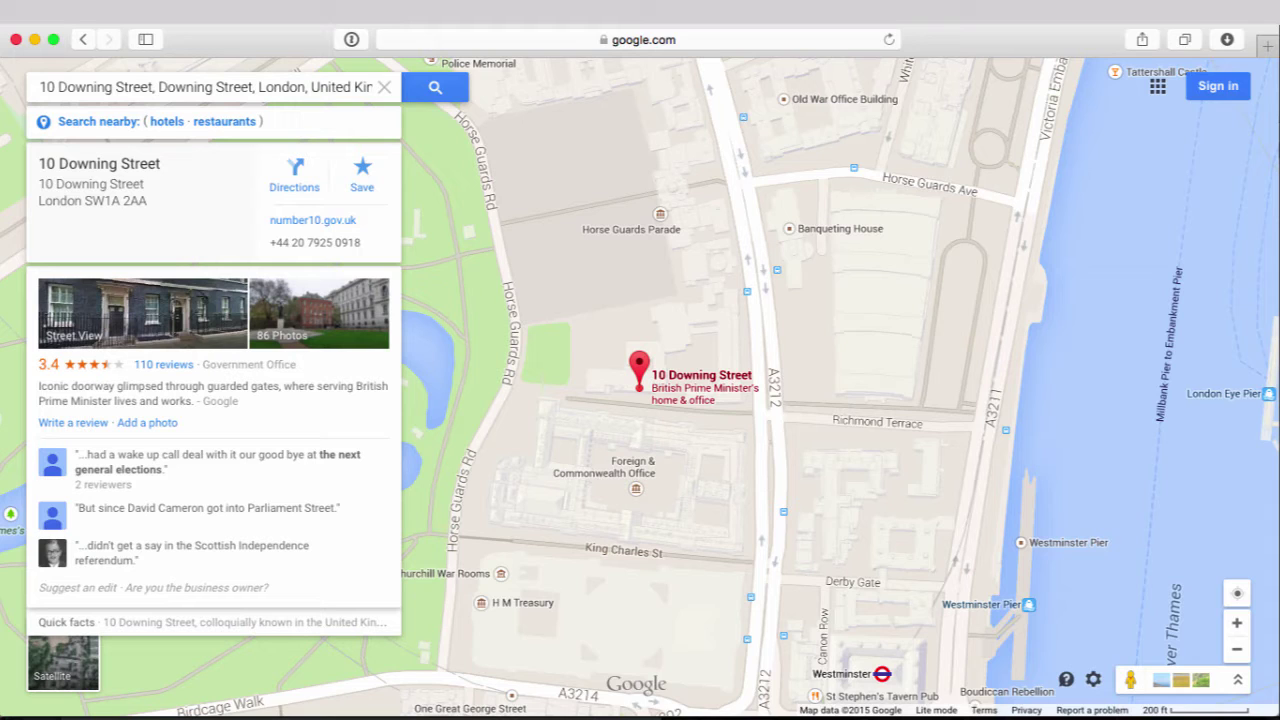
left_click(116, 86)
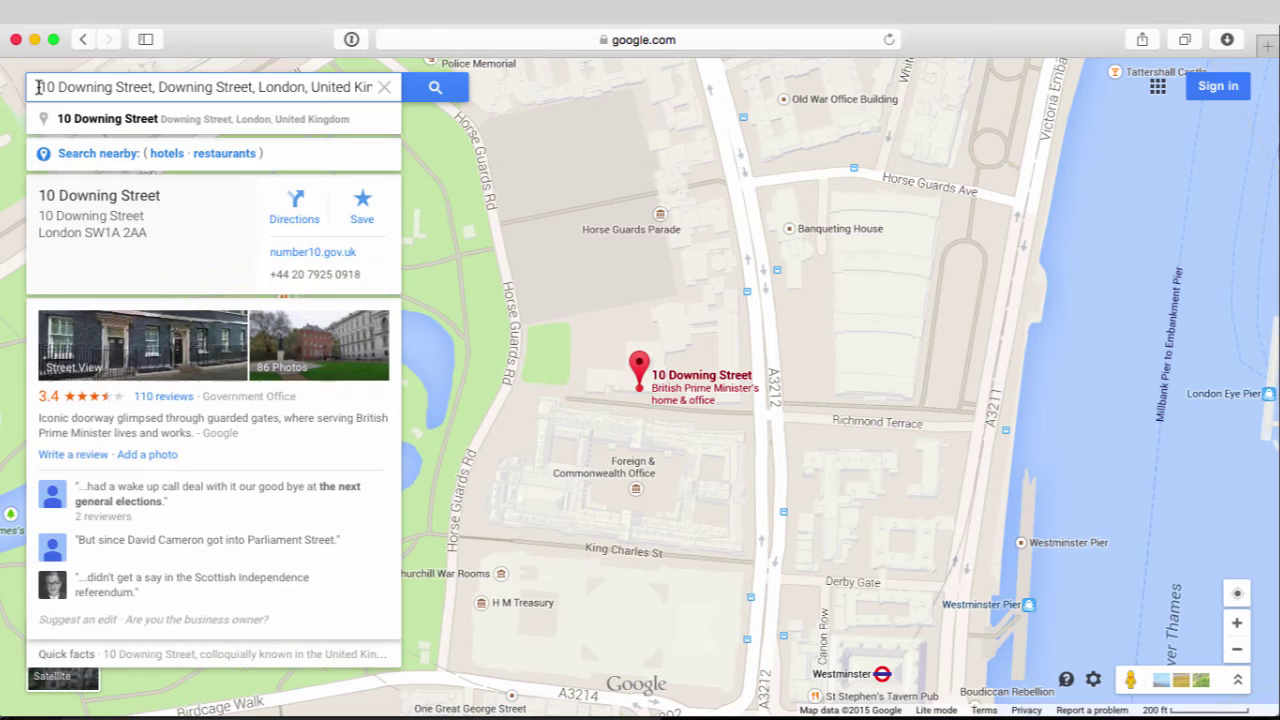
left_click_drag(36, 86, 418, 121)
key("BackSpace")
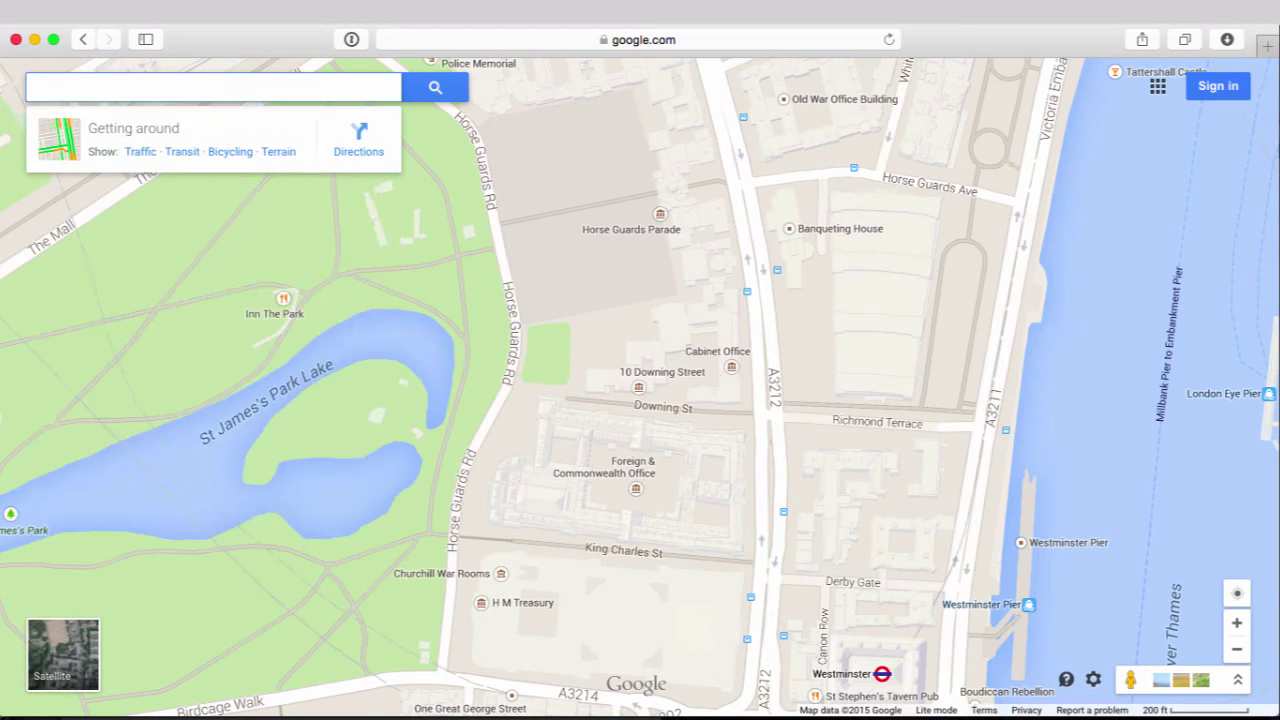
type("605 ")
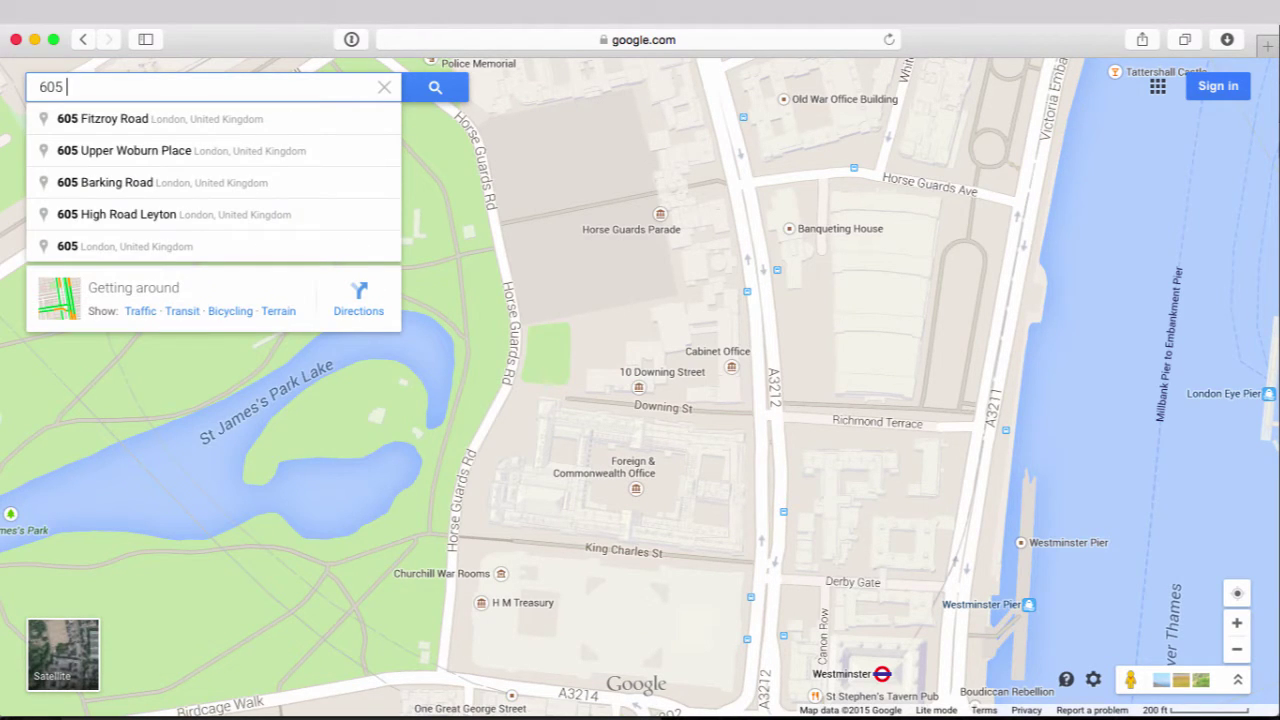
type("East Spr")
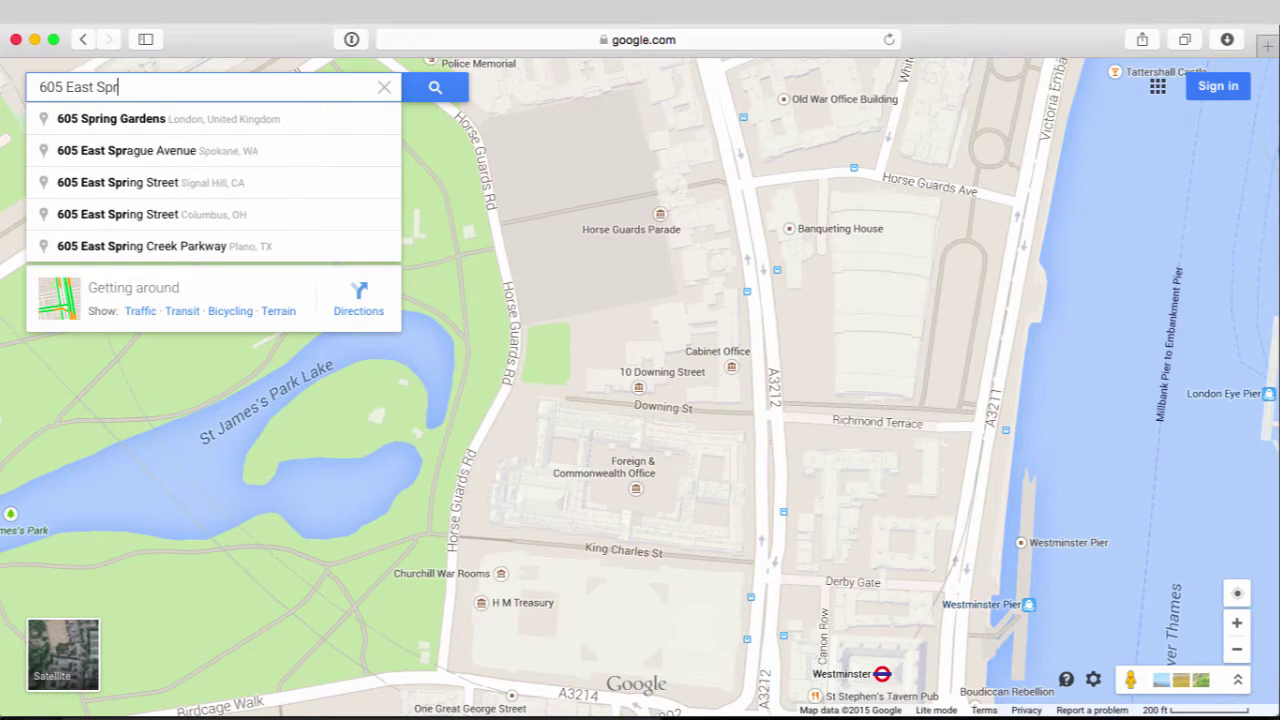
type("ingville Aen")
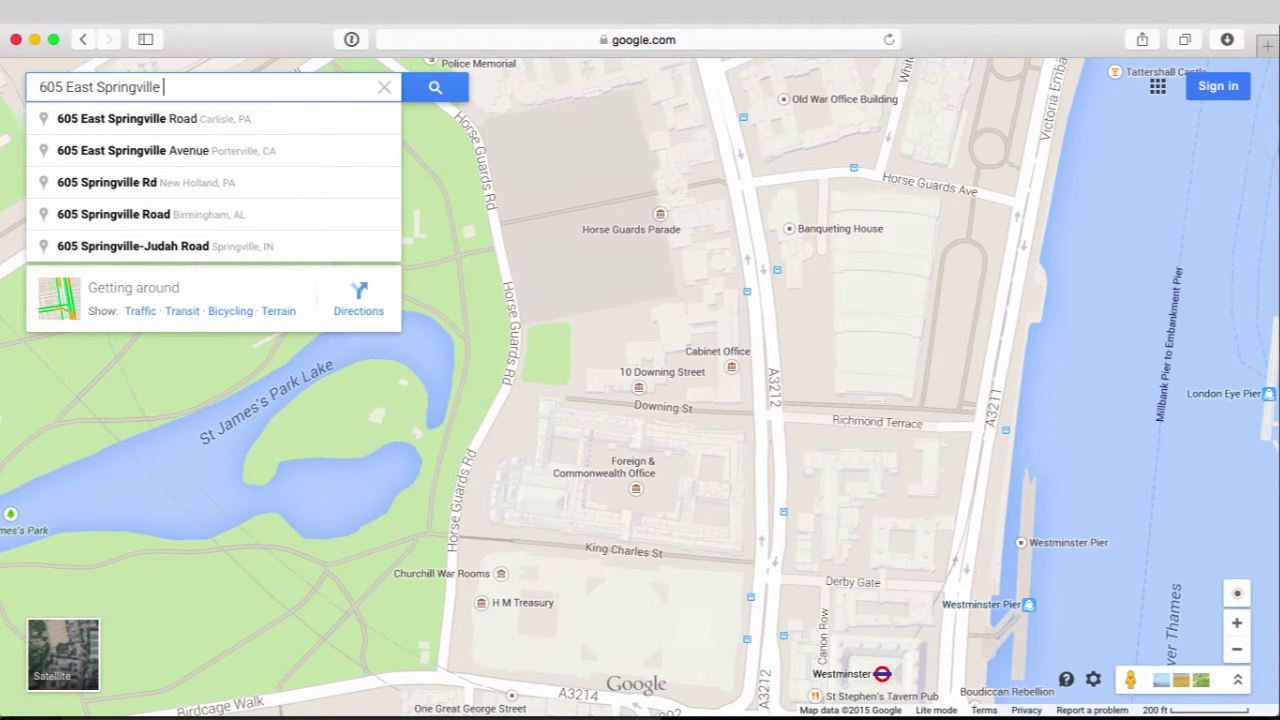
key("BackSpace")
key("BackSpace")
type("venue")
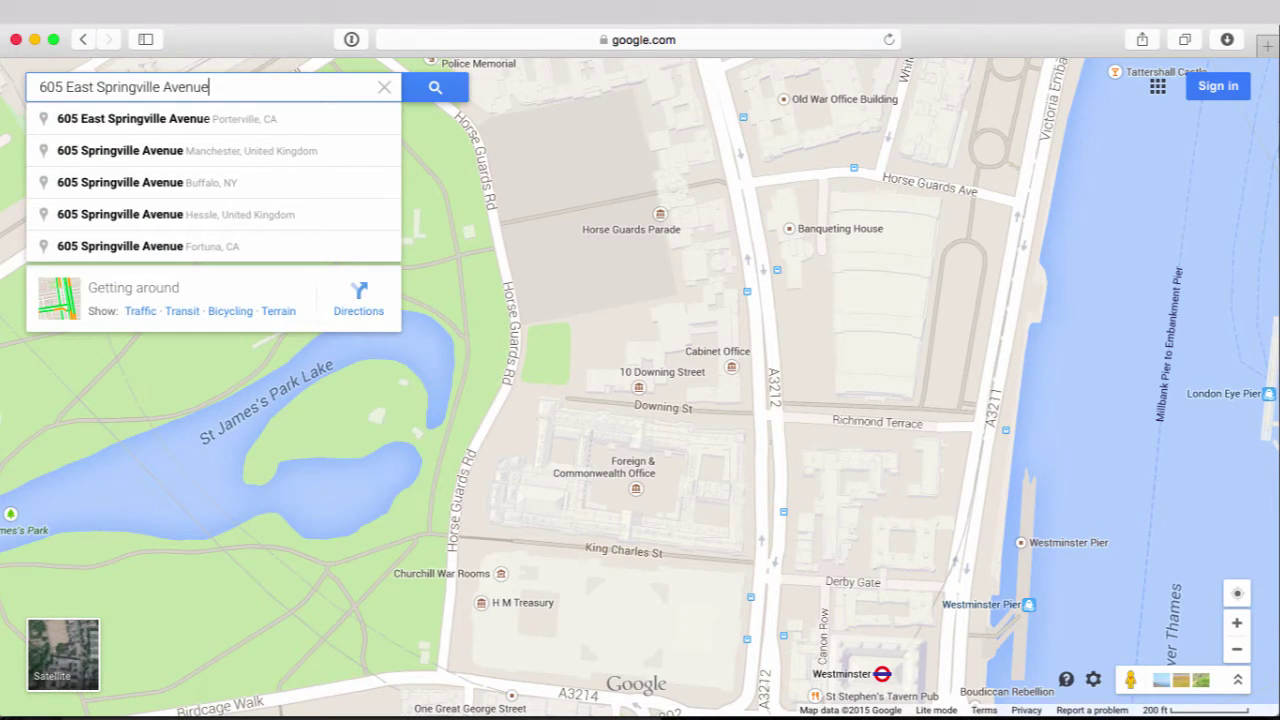
type(", Campaign IL")
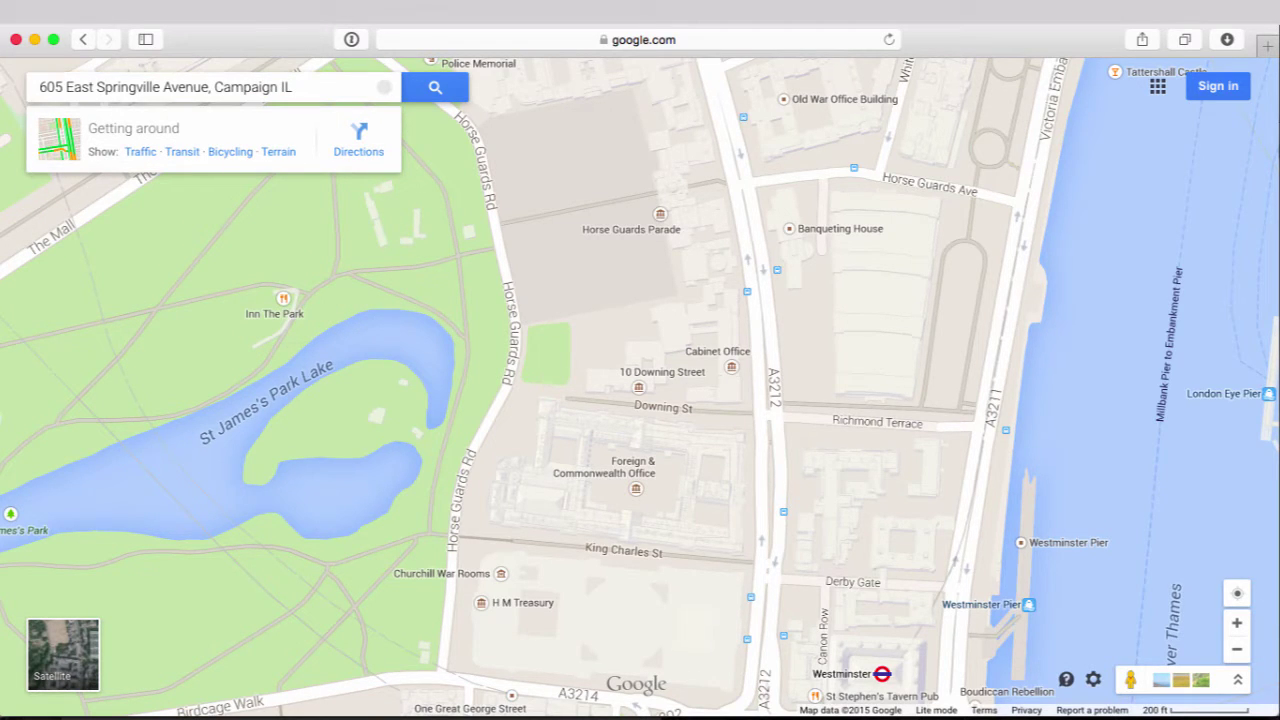
key("Return")
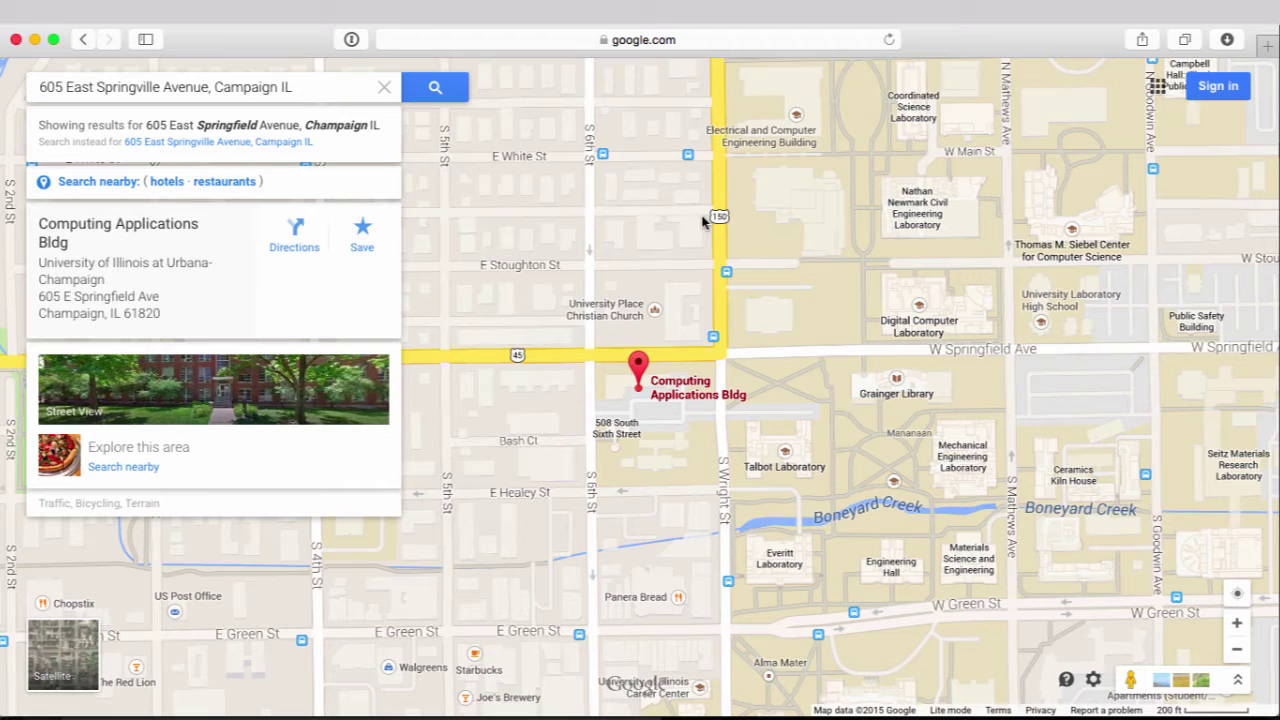
Re-run the address search, zoom in one level and centre the Computing Applications Bldg
left_click(462, 80)
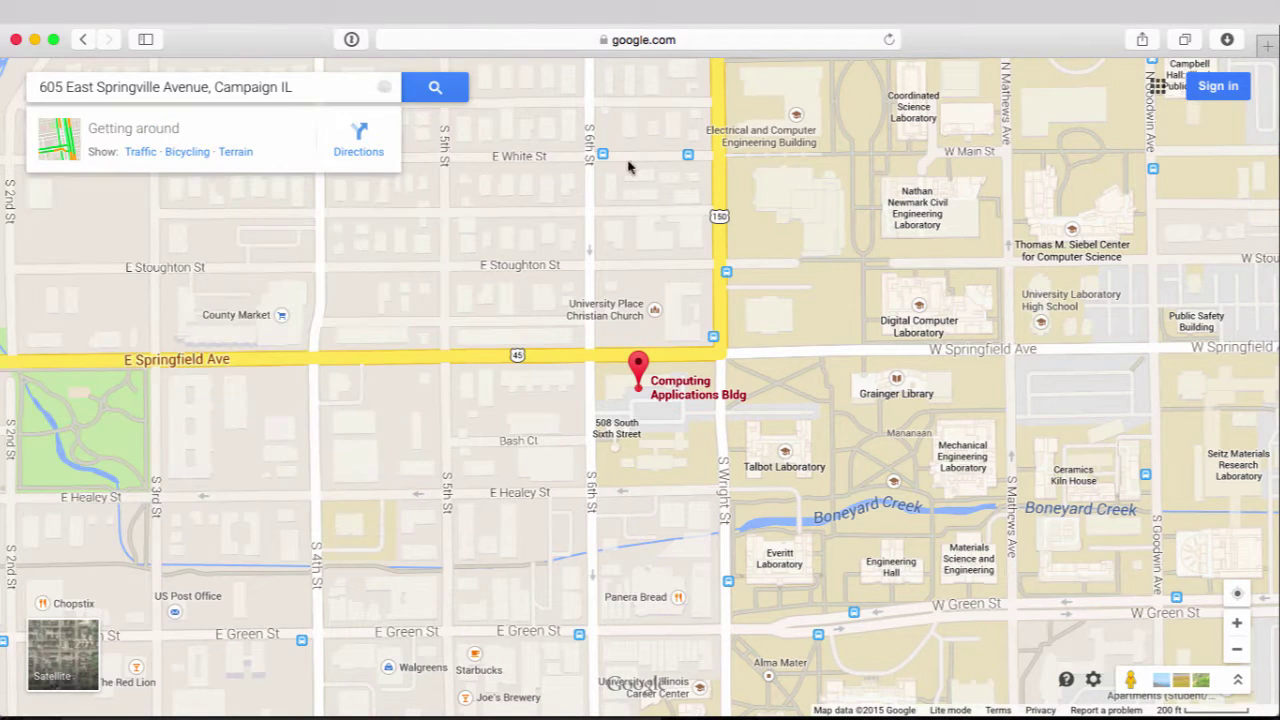
mouse_move(675, 318)
left_mouse_down()
mouse_move(783, 421)
mouse_move(680, 342)
left_mouse_up()
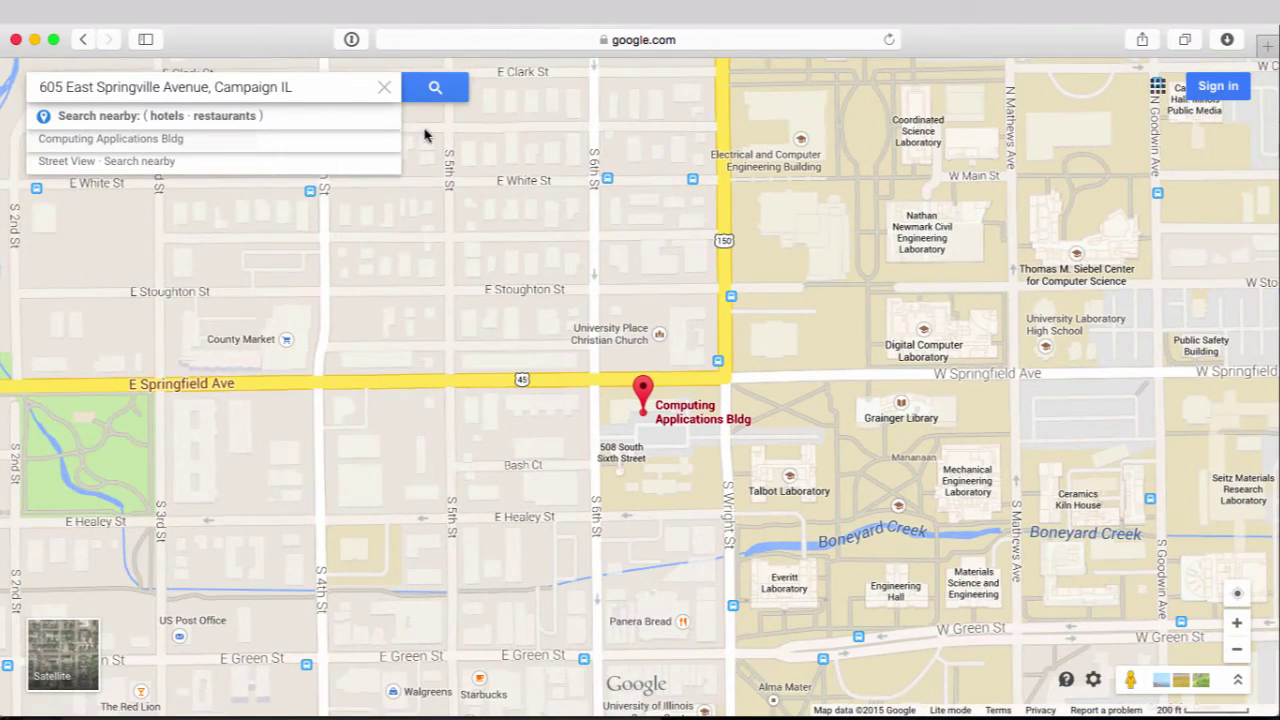
left_click(427, 88)
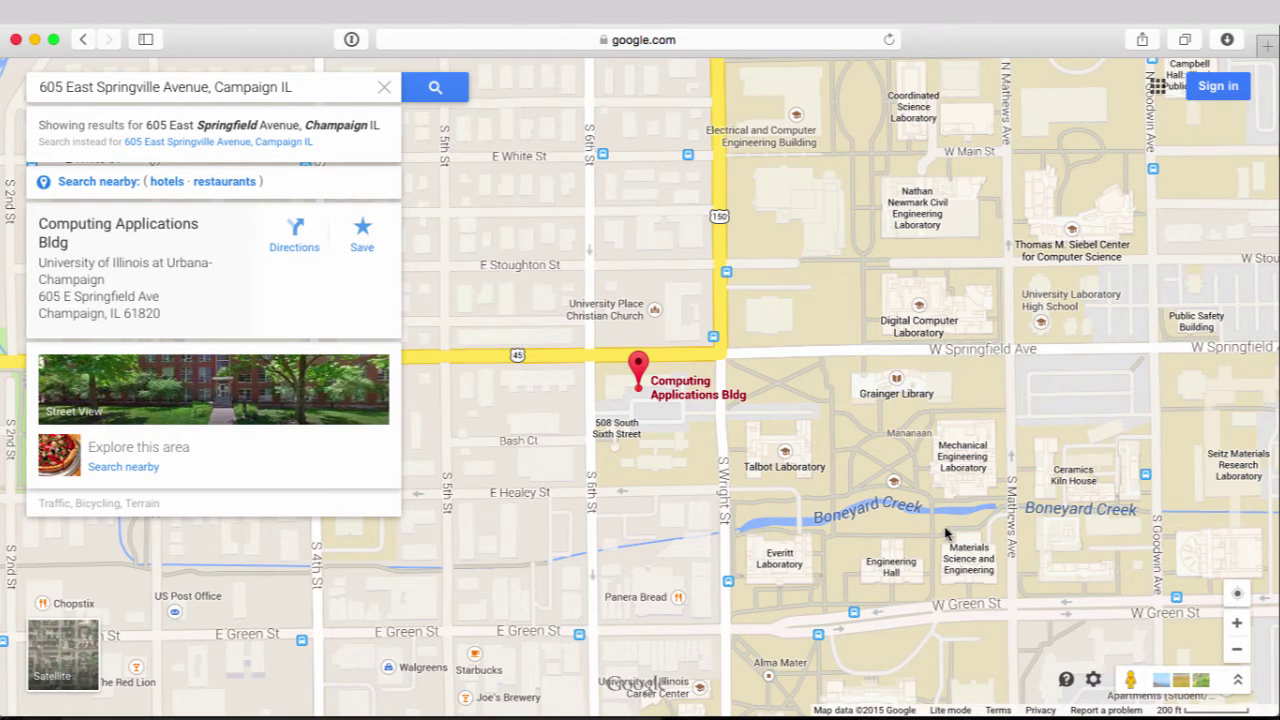
left_click(1237, 622)
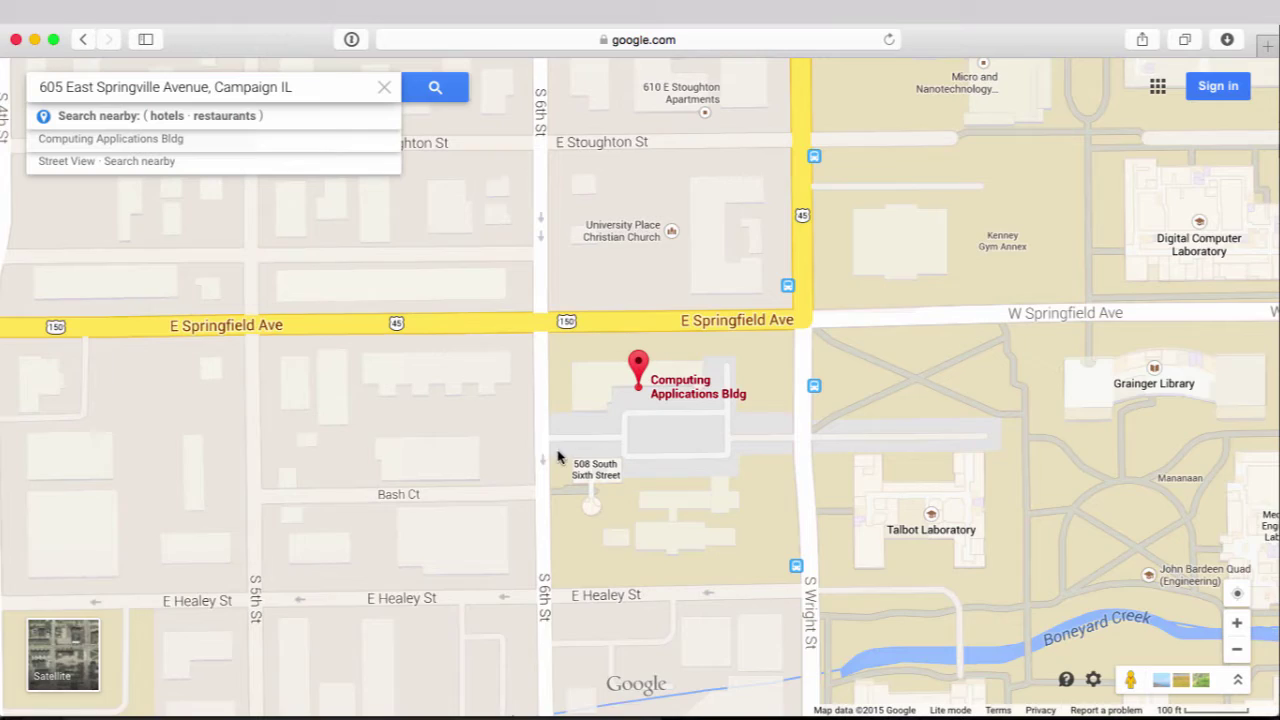
left_click_drag(576, 458, 790, 392)
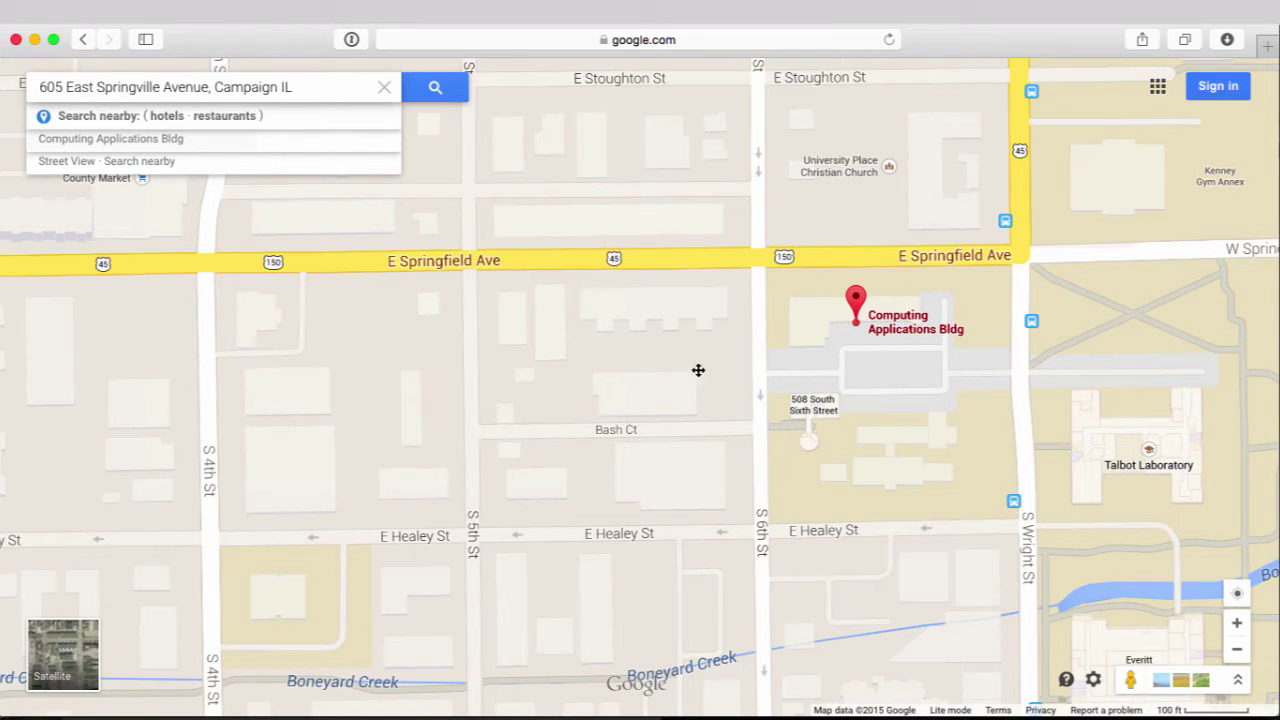
Pan the map north past Wright St and University Ave to the Beckman Institute area
scroll(700, 369, "up", 5)
scroll(700, 369, "right", 4)
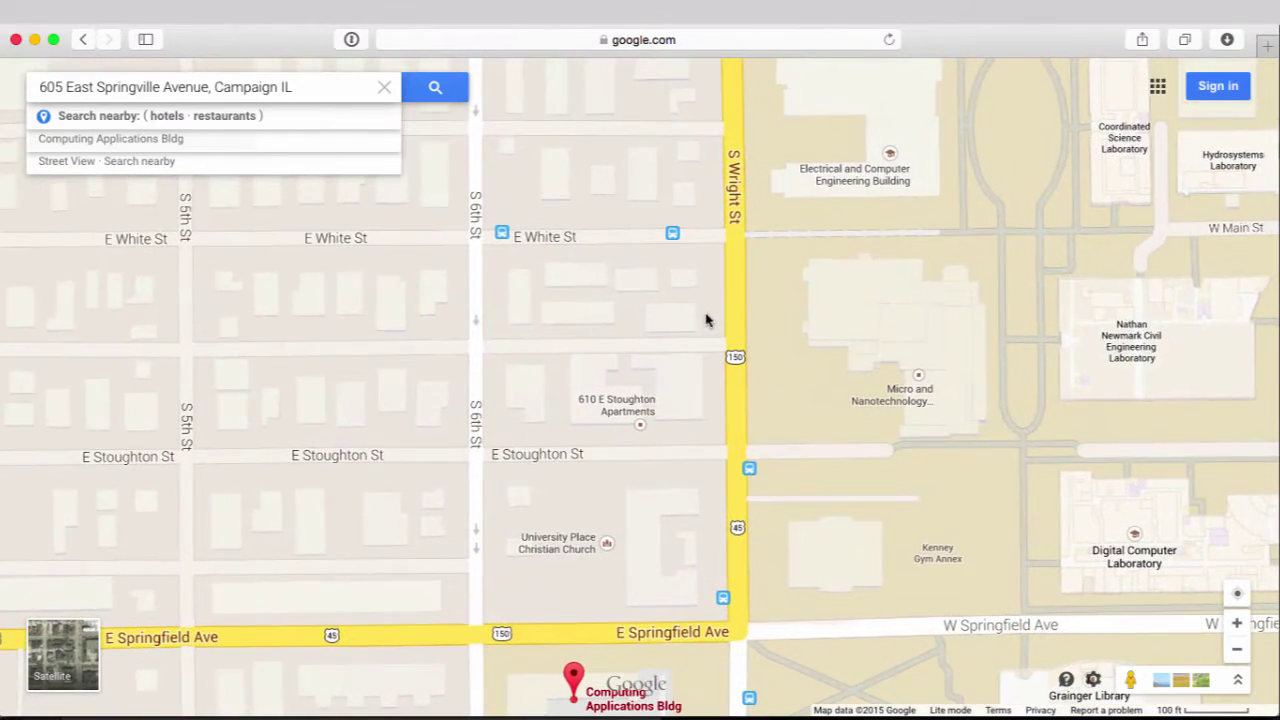
scroll(709, 303, "up", 4)
scroll(709, 303, "right", 3)
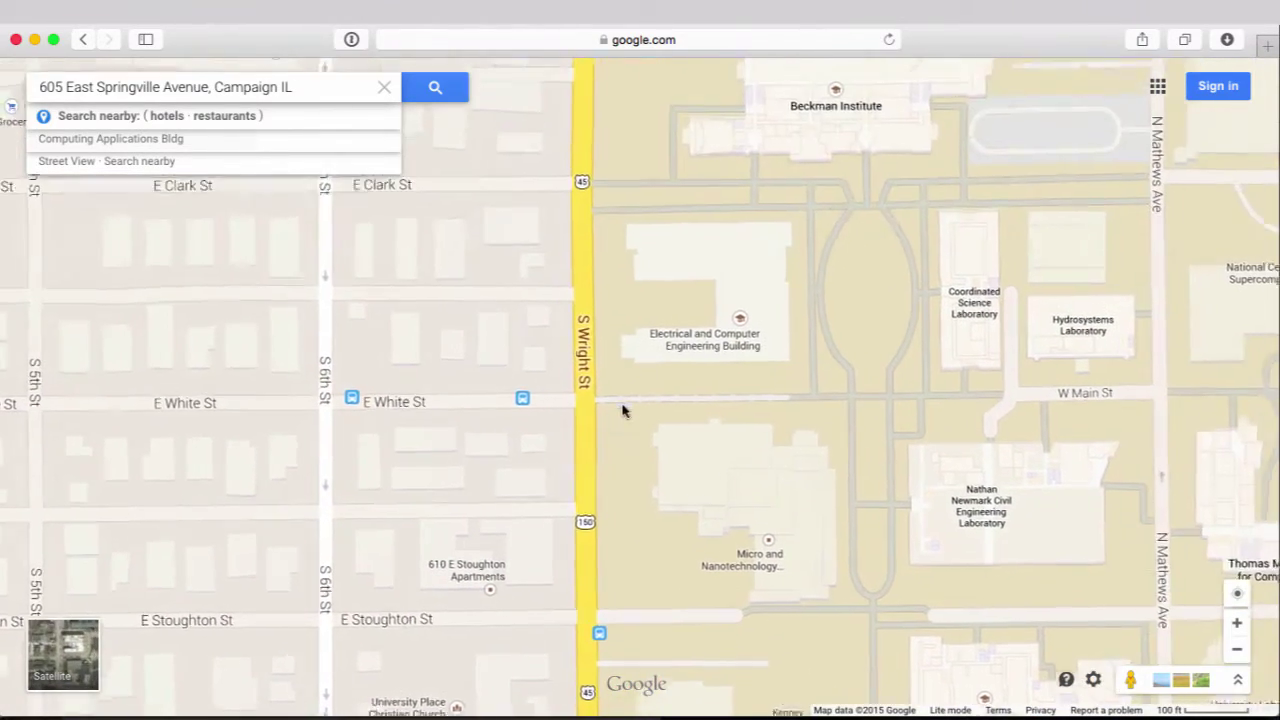
scroll(648, 318, "up", 5)
scroll(648, 318, "left", 7)
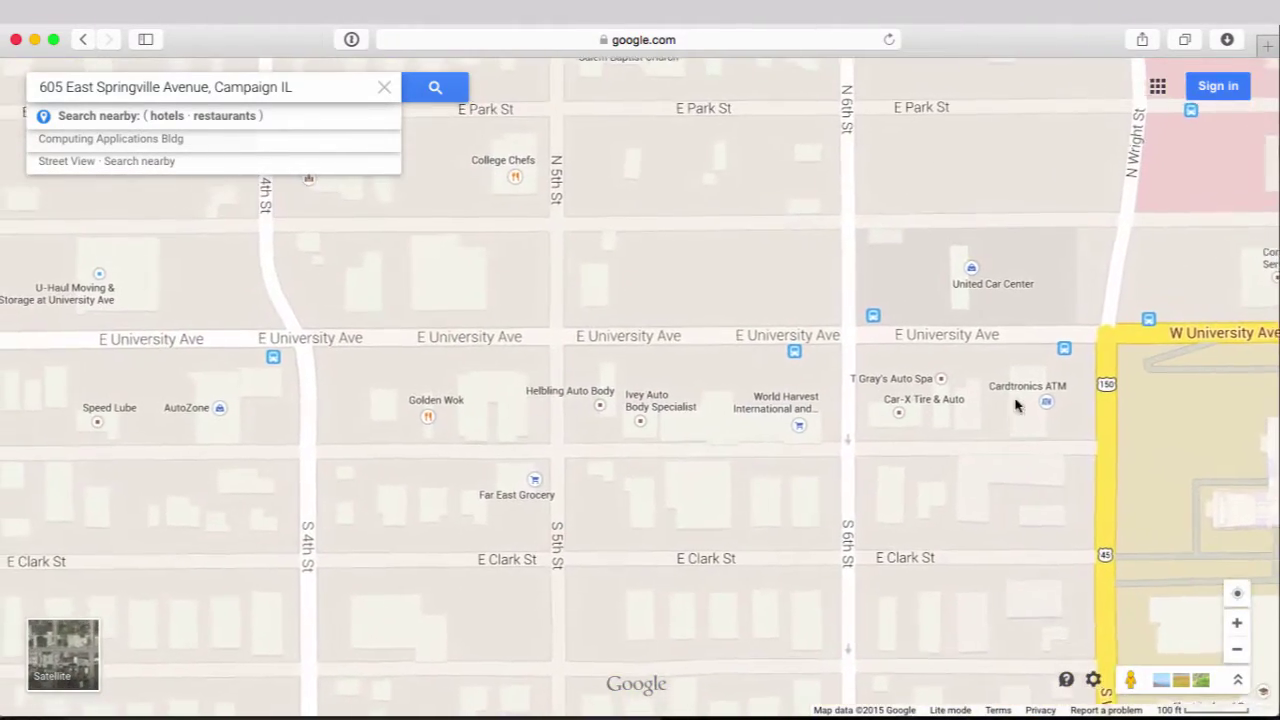
left_click_drag(969, 433, 901, 422)
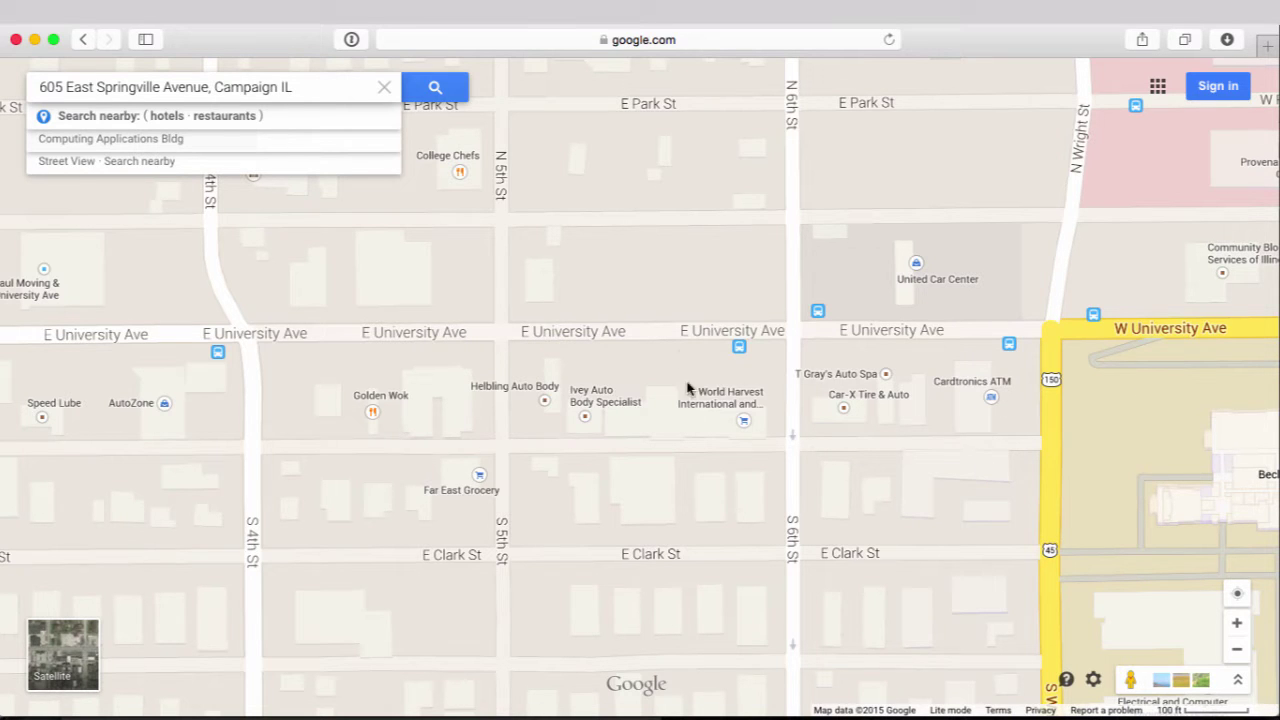
scroll(897, 512, "down", 5)
scroll(897, 512, "right", 5)
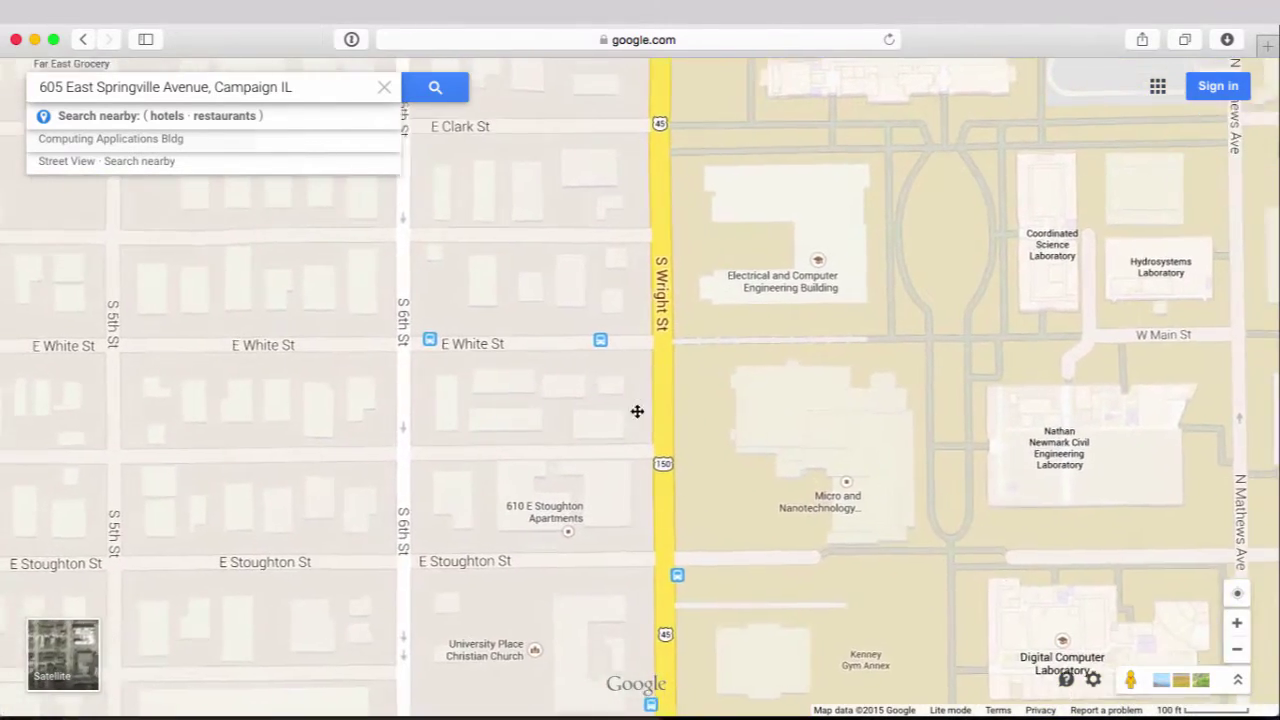
scroll(674, 436, "up", 2)
scroll(674, 436, "left", 2)
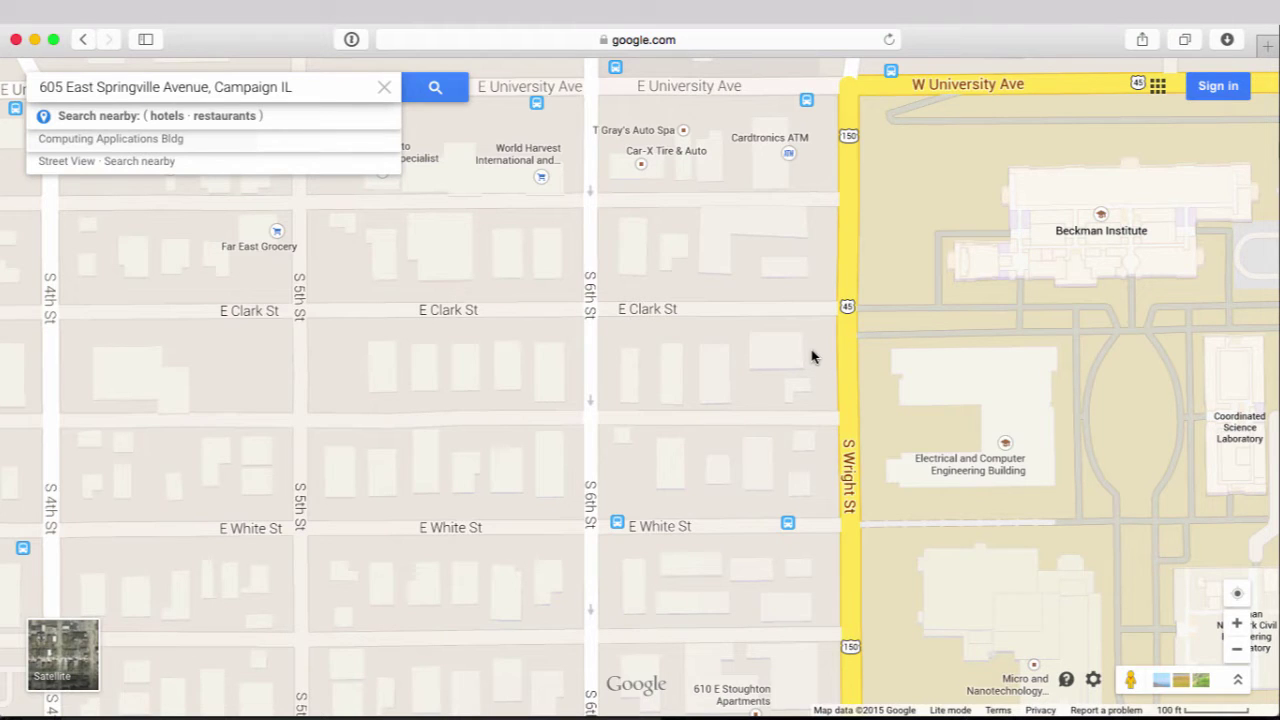
left_click_drag(648, 345, 648, 458)
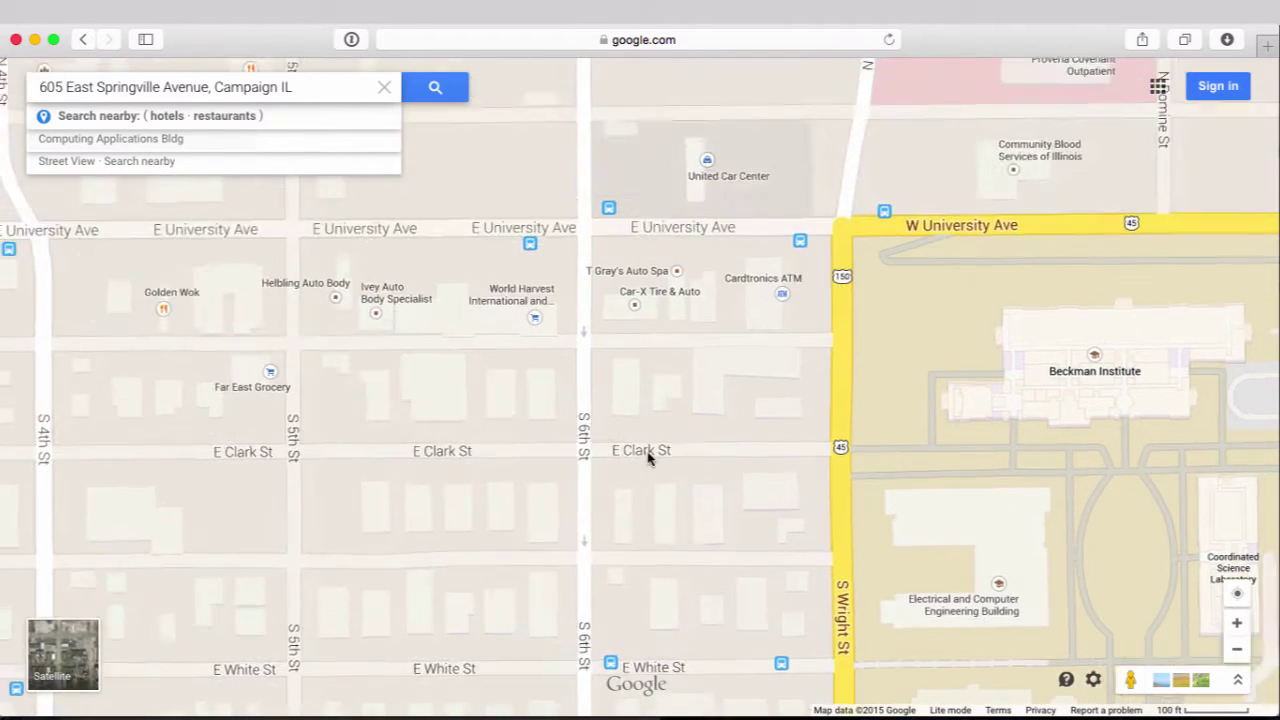